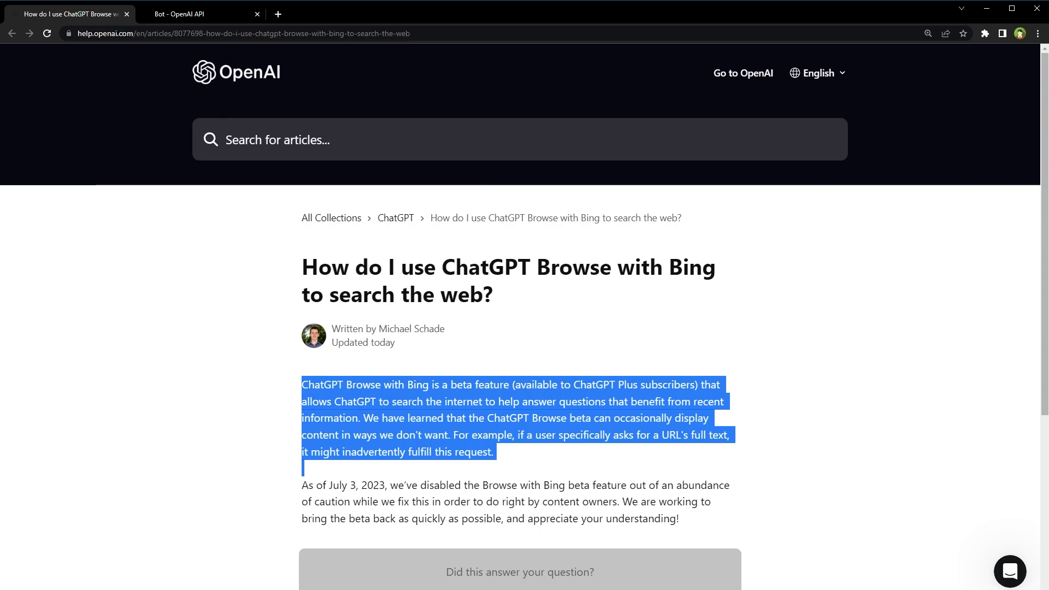
- Select the paragraph about disabling Browse with Bing, then move to the ChatGPT-User documentation tab
triple_click(322, 486)
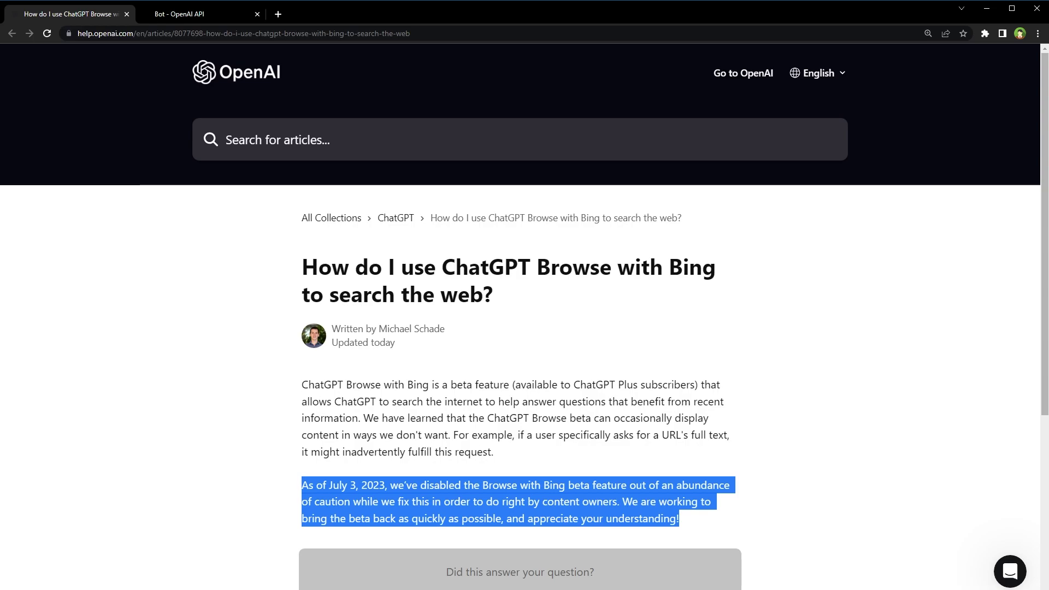
key(ctrl+Tab)
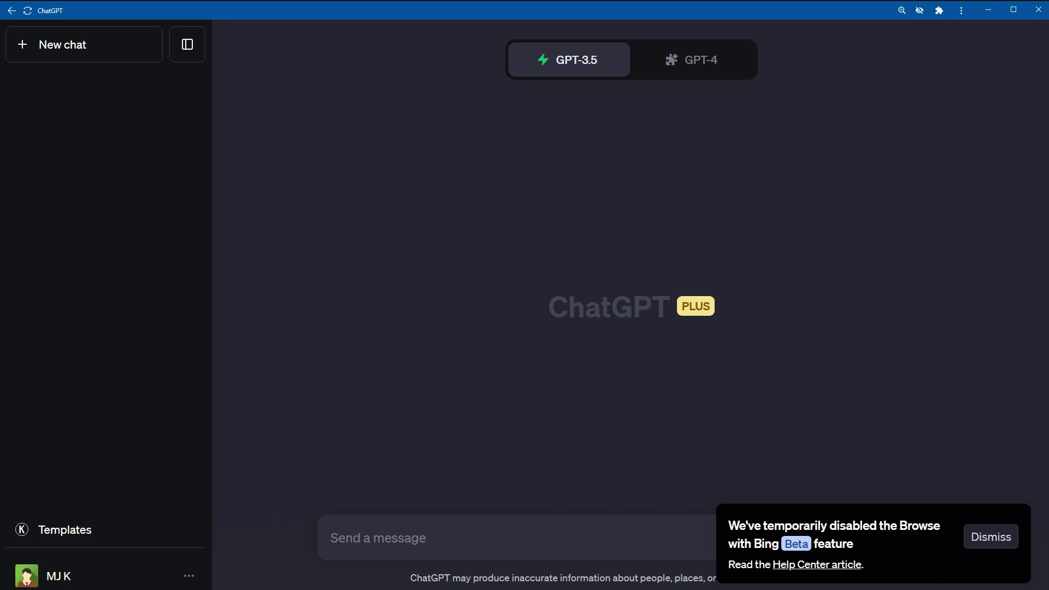
- Set the new chat to GPT-4 with Plugins and reach the Plugin store from the plugin list
click(686, 73)
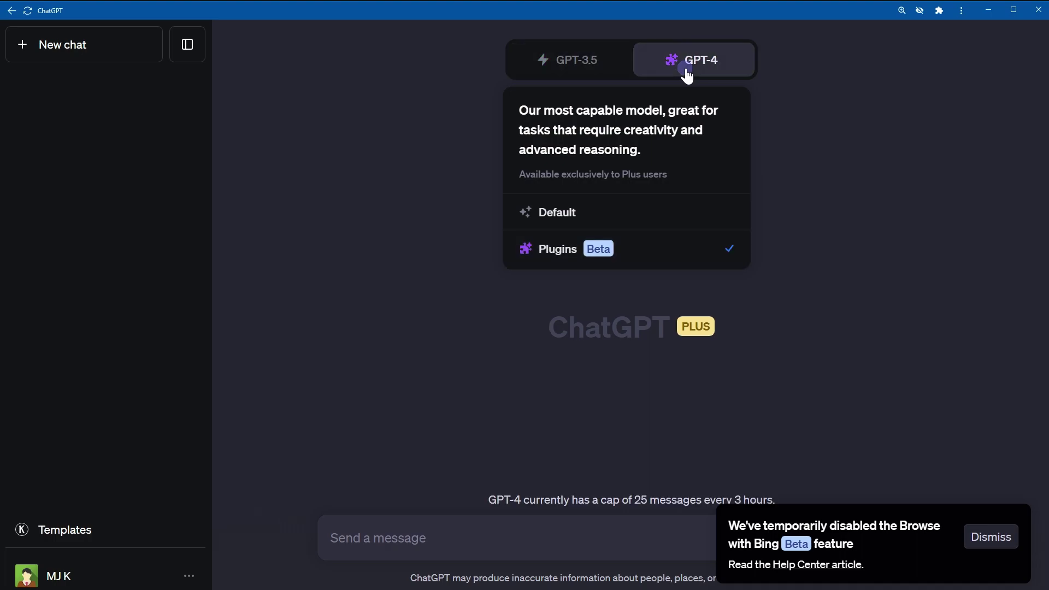
click(675, 247)
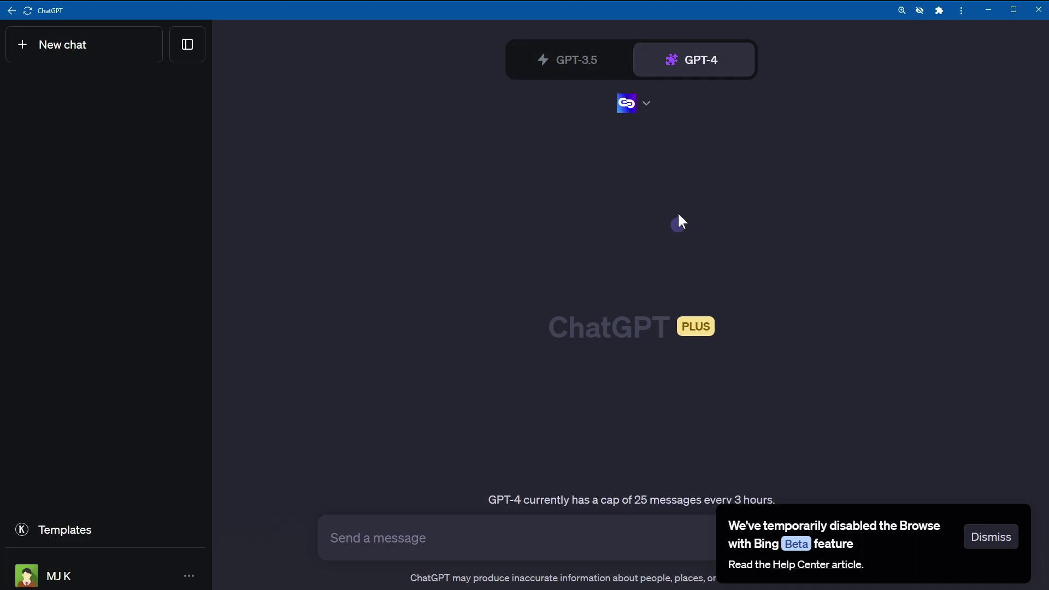
click(654, 116)
scroll(696, 261, down, 1)
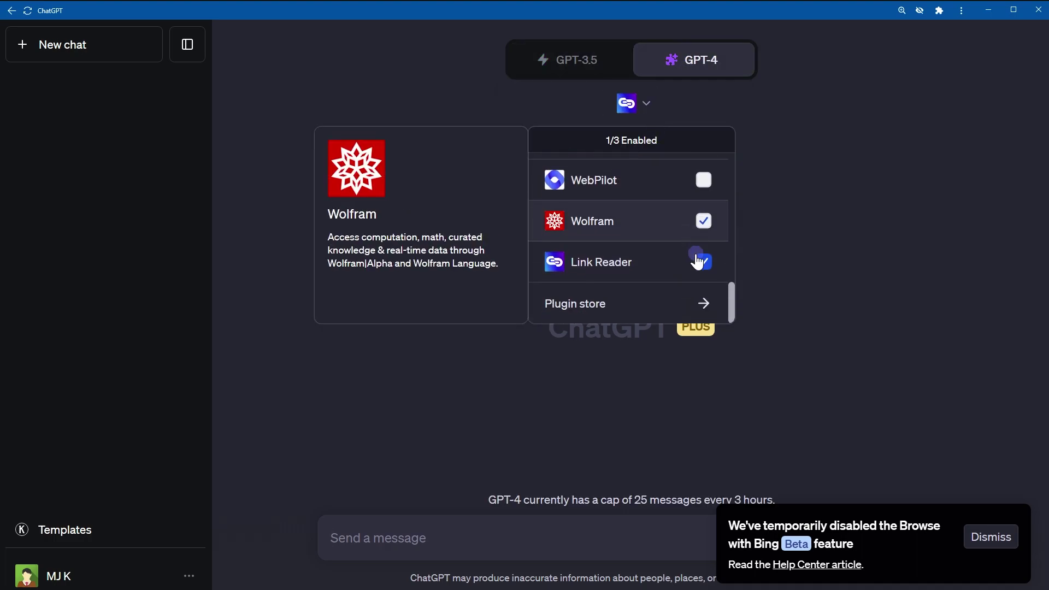
click(674, 306)
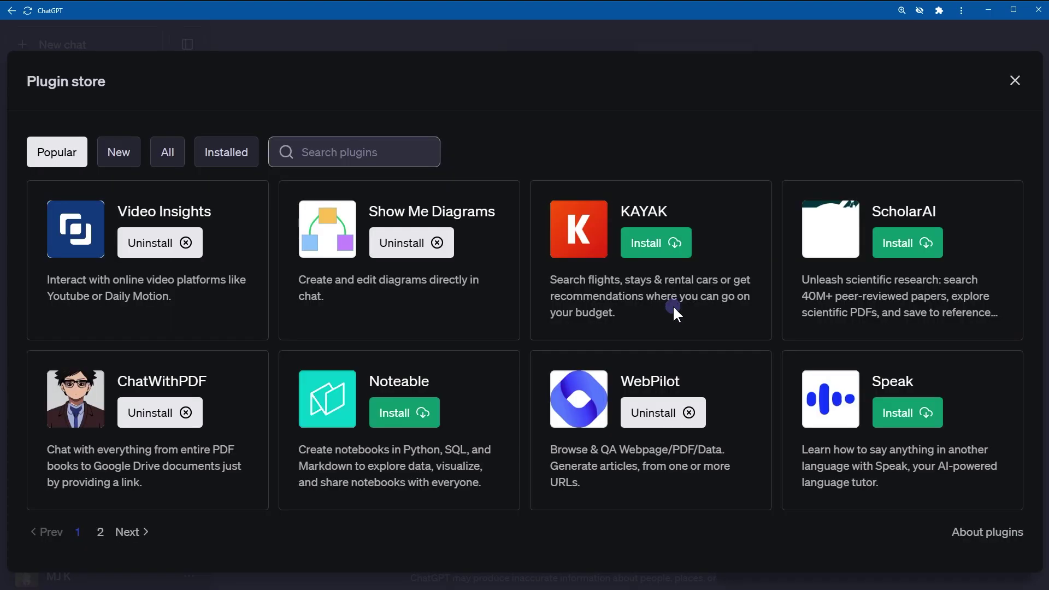
- Search the store for 'browse', close it, and confirm Link Reader is the enabled plugin
click(412, 157)
text(bro)
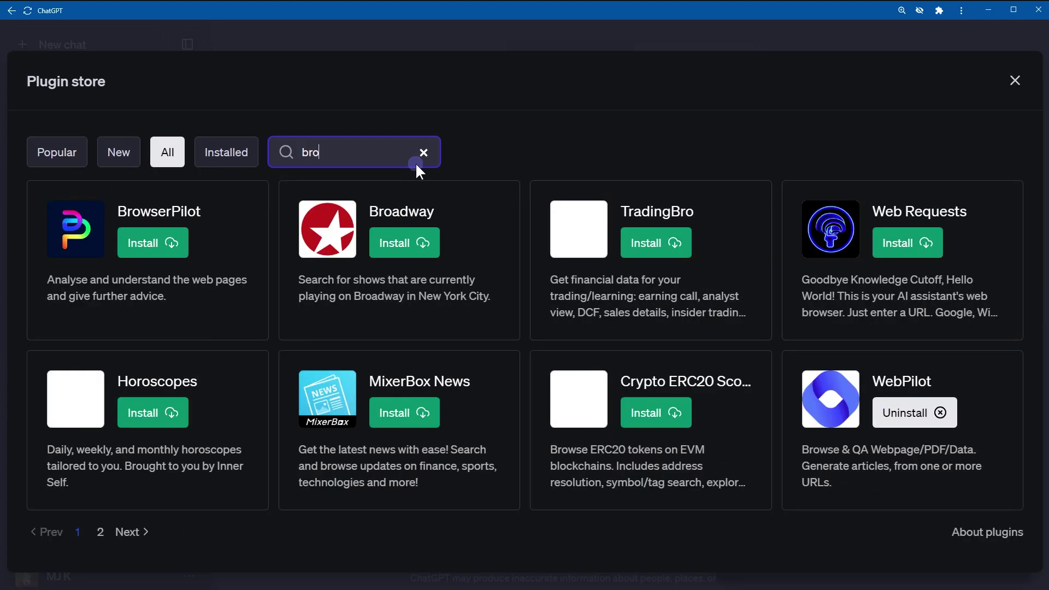
text(wse)
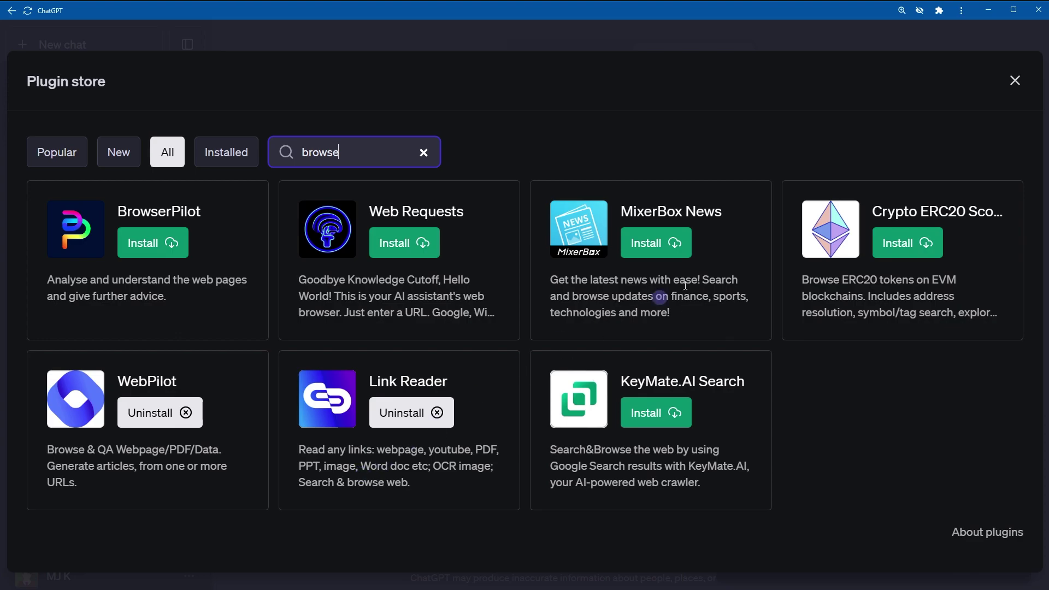
click(1015, 81)
click(649, 105)
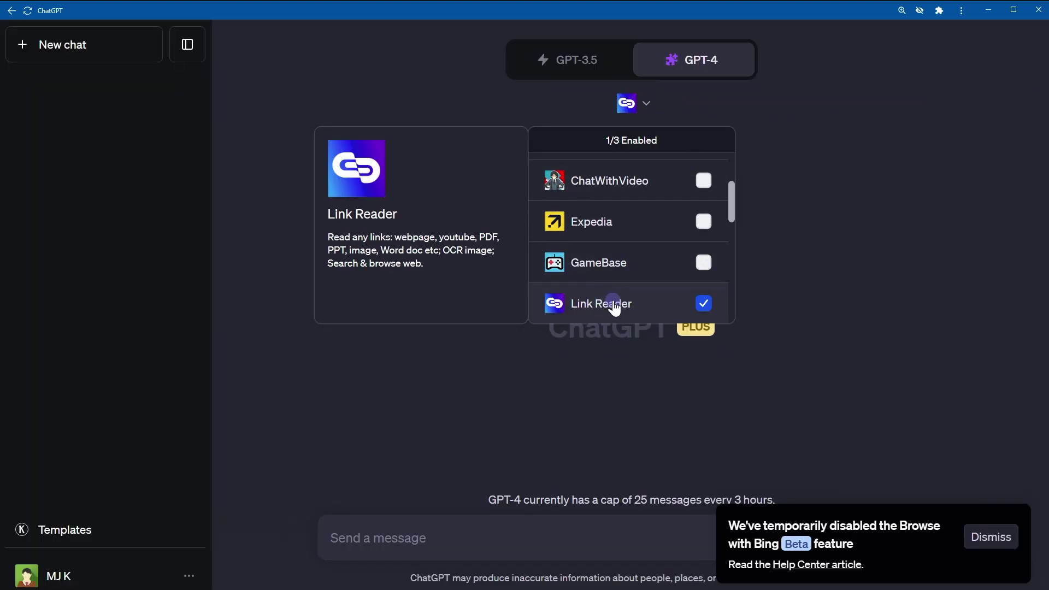
- Dismiss the Browse-disabled notice and send a pasted request to read the Browse with Bing article URL
click(607, 394)
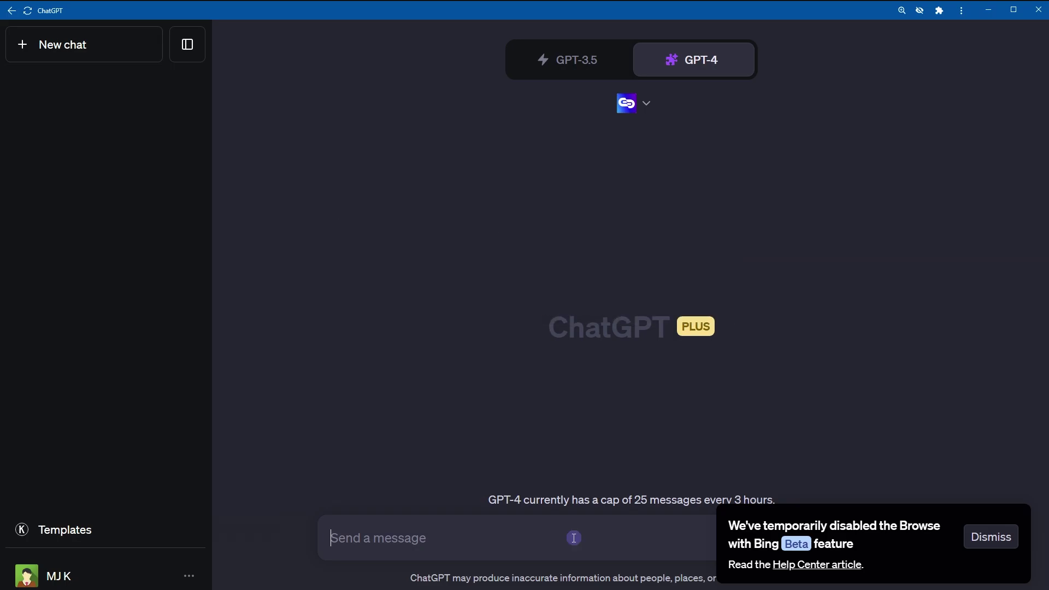
click(991, 536)
text(read contents of this page https://help.openai.com/en/articles/8077698-how-do-i-use-chatgpt-browse-with-bing-to-search-the-web)
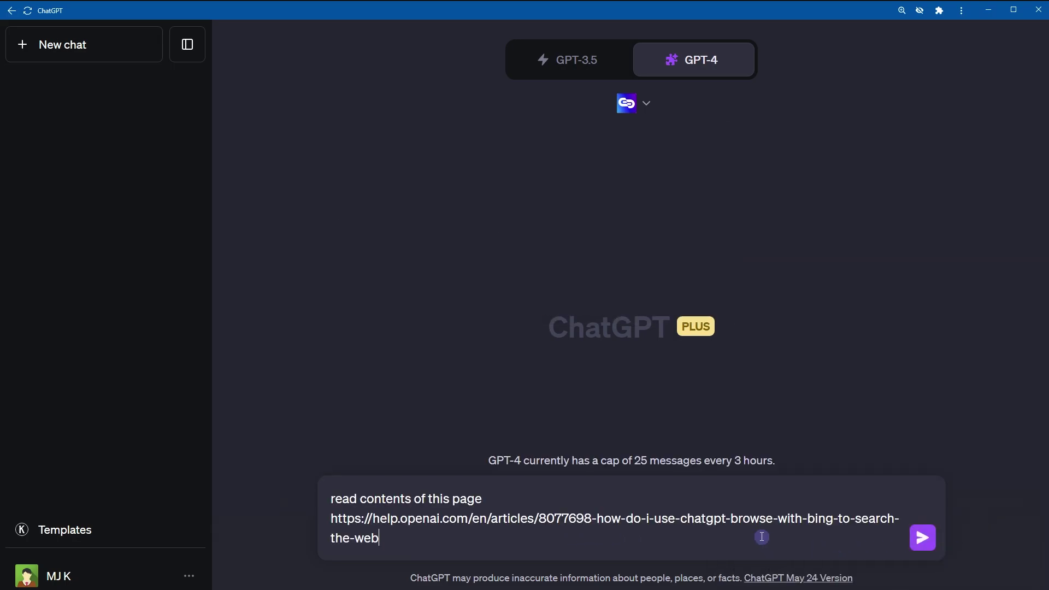
key(shift+Home)
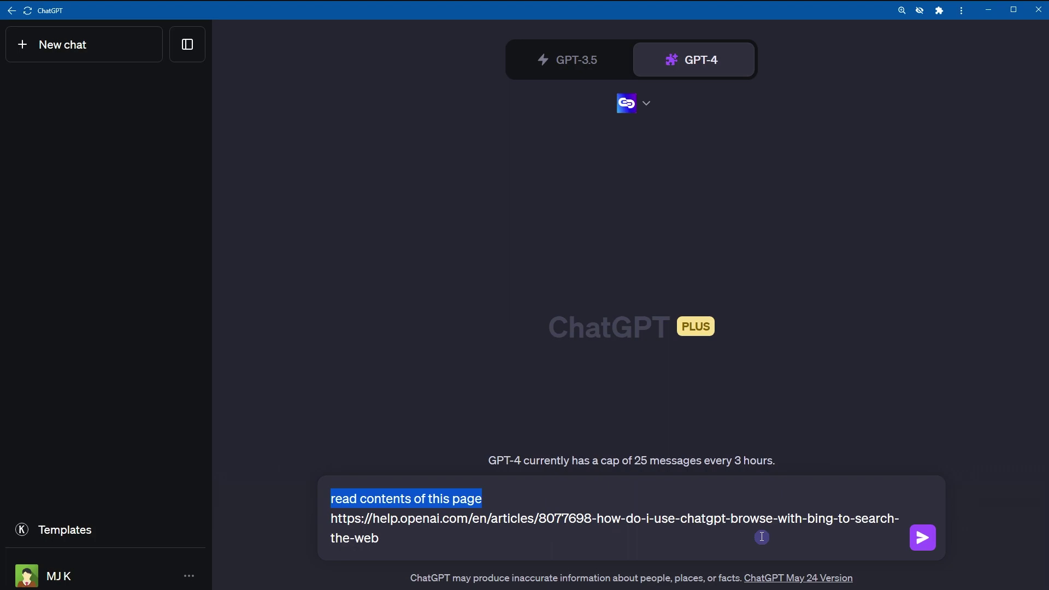
key(Down)
key(shift+End)
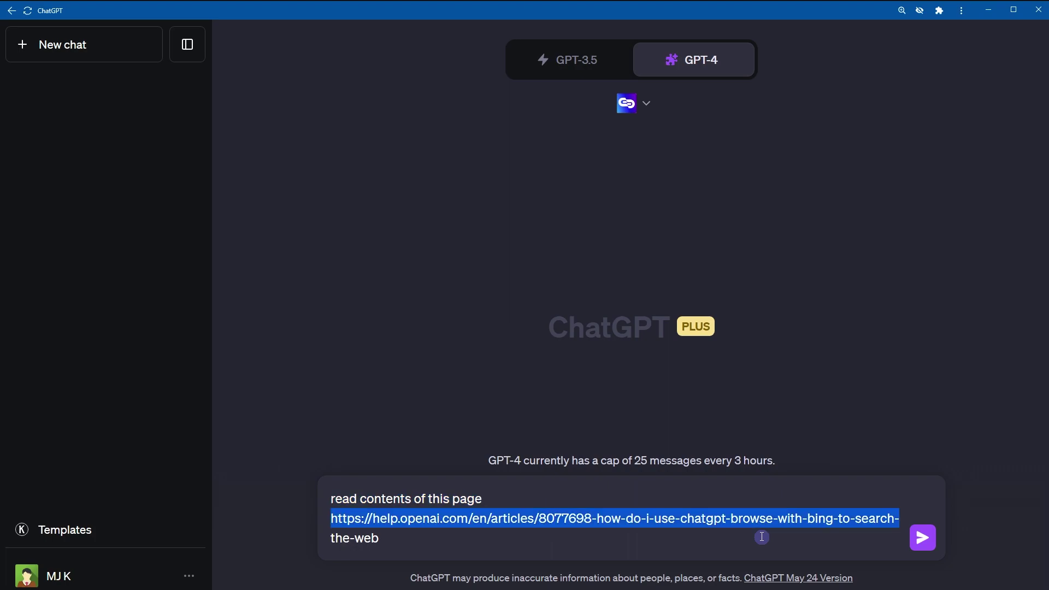
key(shift+Down)
key(Return)
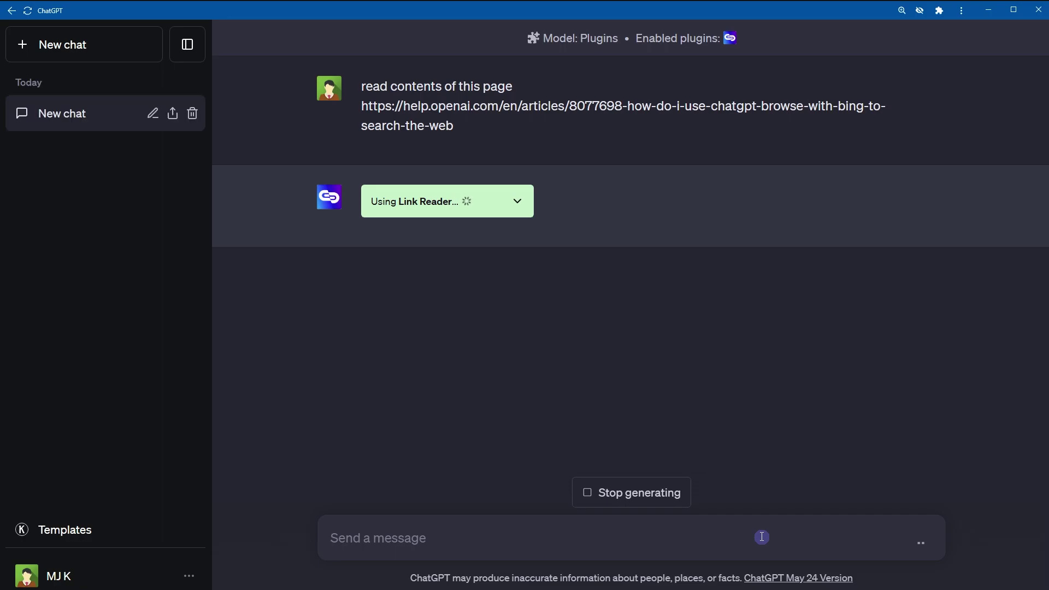
- Expand the Link Reader request details and review the fetched article text as the reply completes
click(520, 203)
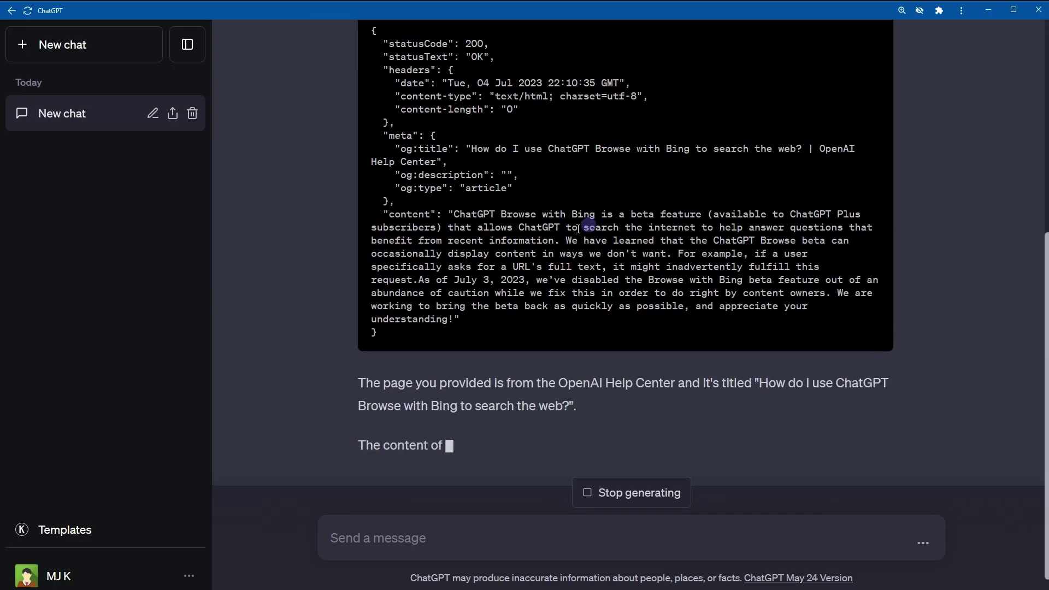
drag(451, 150, 476, 211)
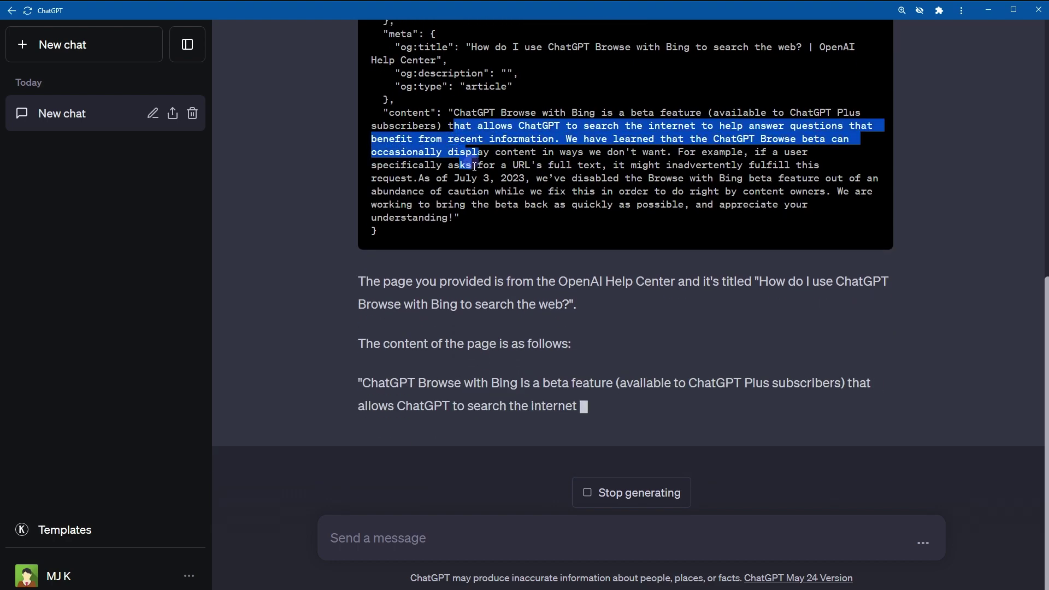
click(475, 206)
scroll(573, 193, up, 4)
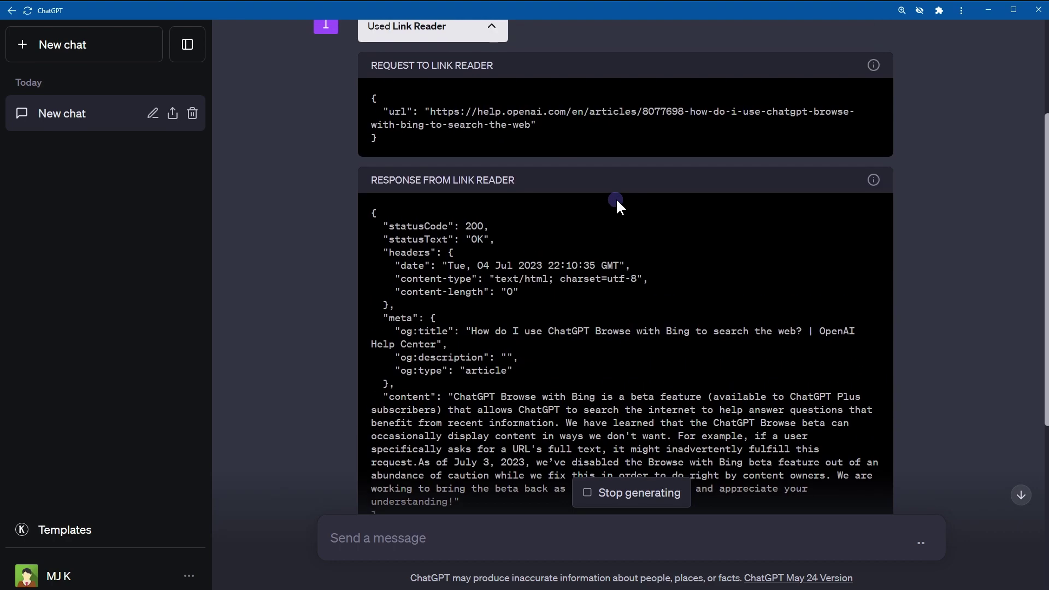
scroll(648, 238, down, 5)
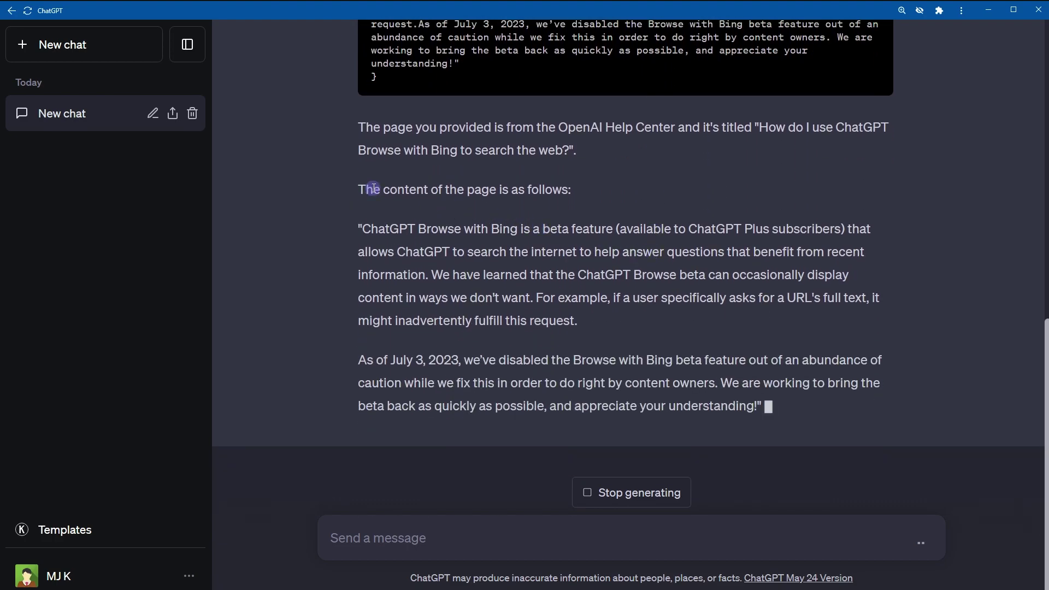
drag(382, 189, 602, 190)
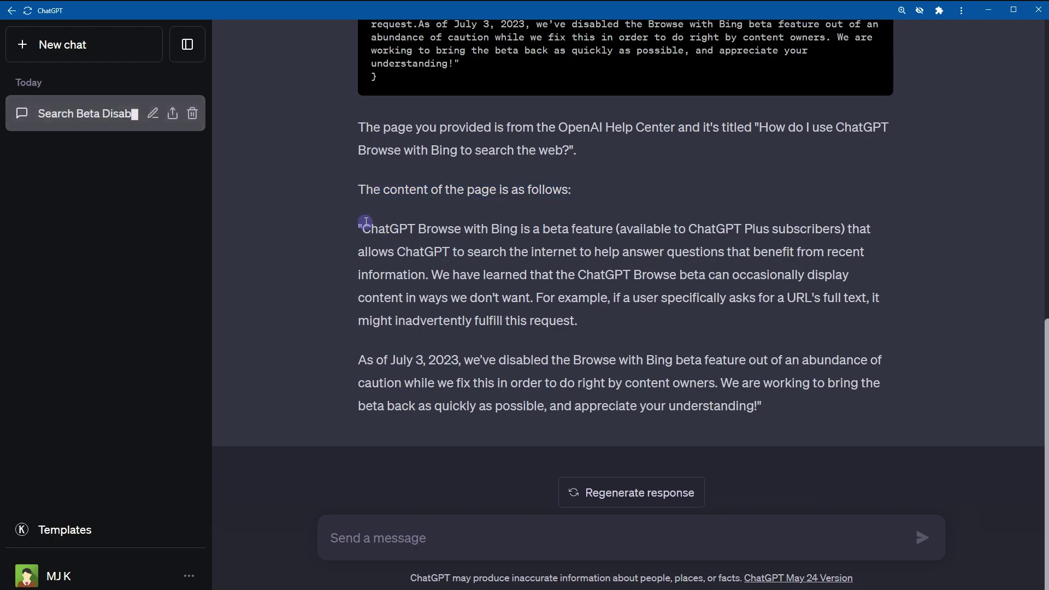
mouse_move(362, 226)
mouse_down()
mouse_move(771, 389)
mouse_move(762, 403)
mouse_move(466, 290)
mouse_up()
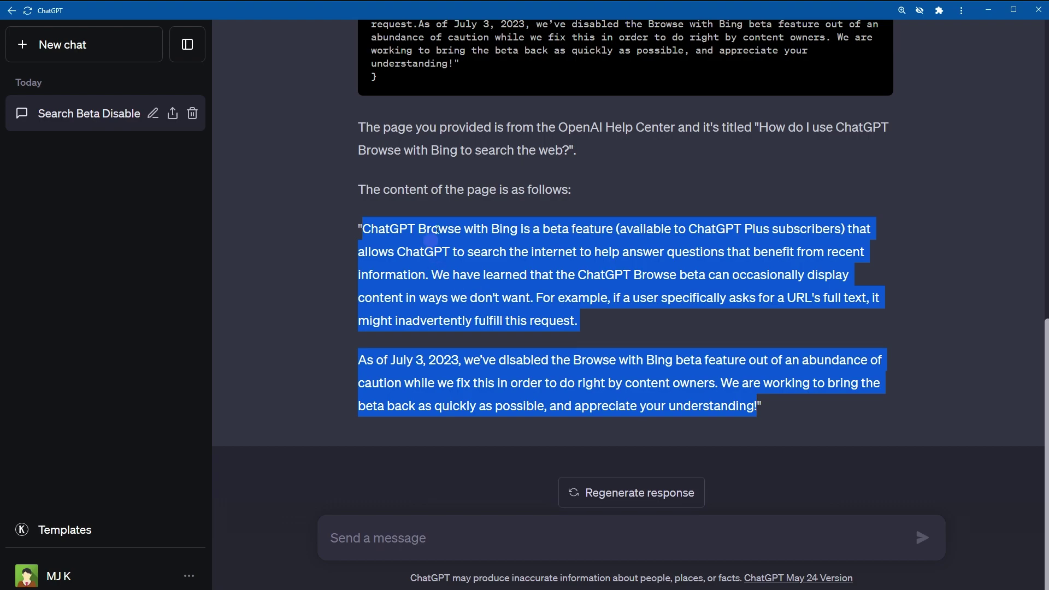
scroll(474, 291, up, 5)
scroll(466, 200, up, 3)
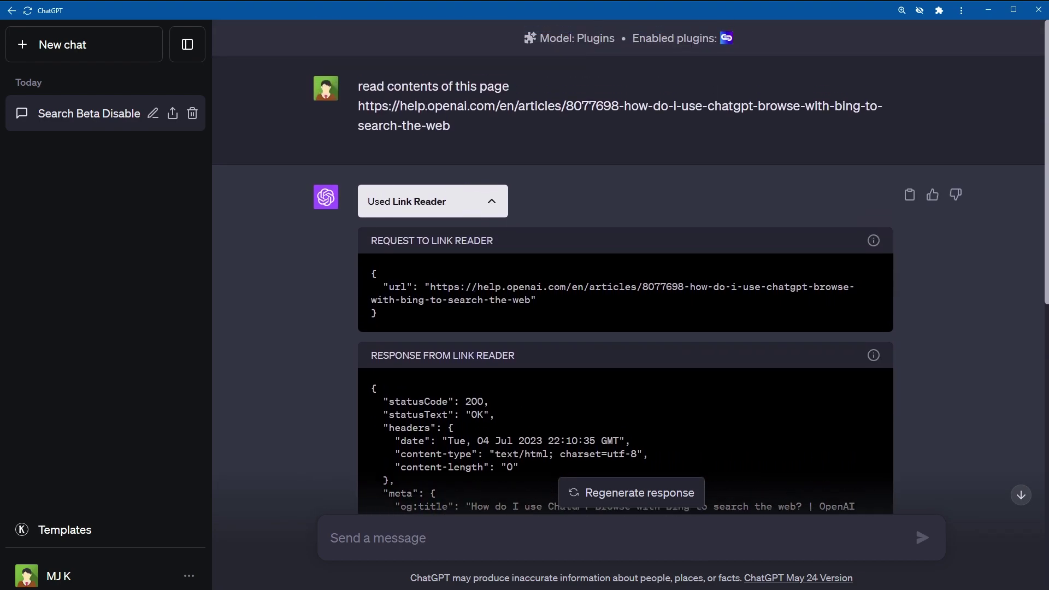